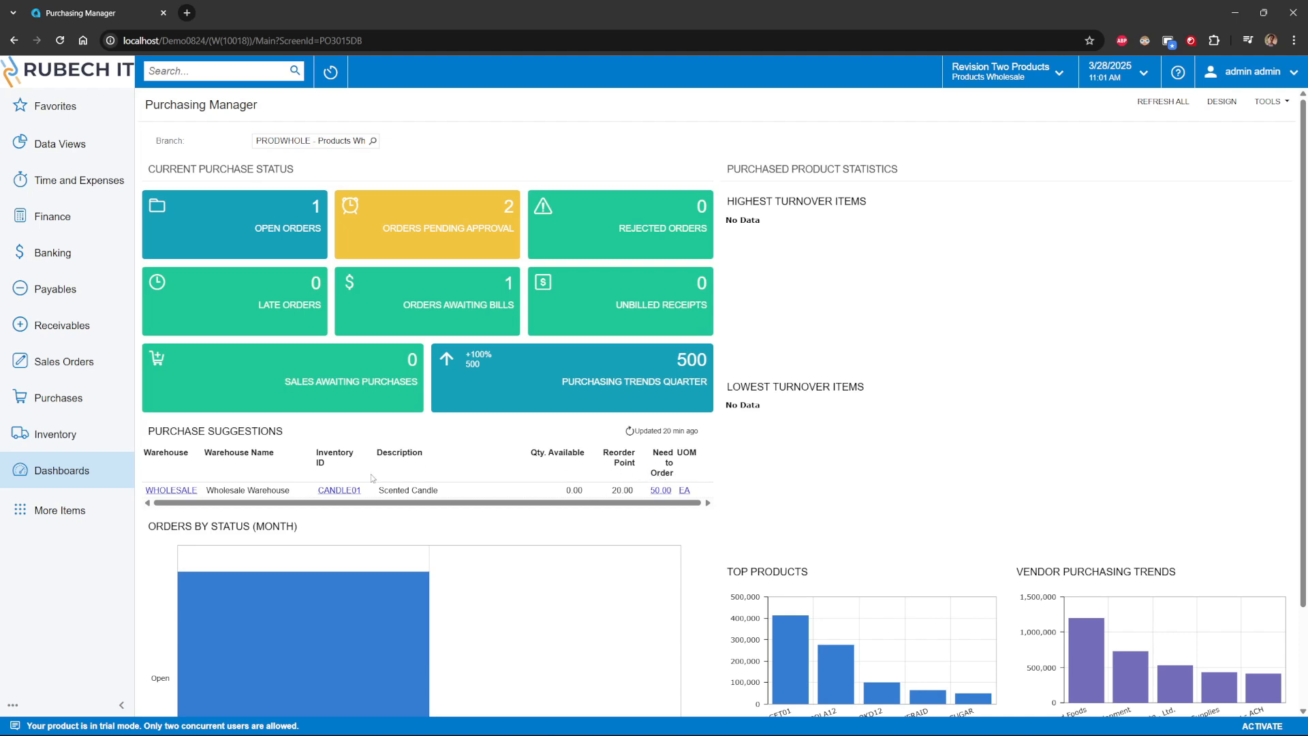
Open the suggested replenishment for the Scented Candle in the WHOLESALE warehouse, set its quantity to process to 50 and select the item
{"action": "left_click", "coordinate": [658, 490]}
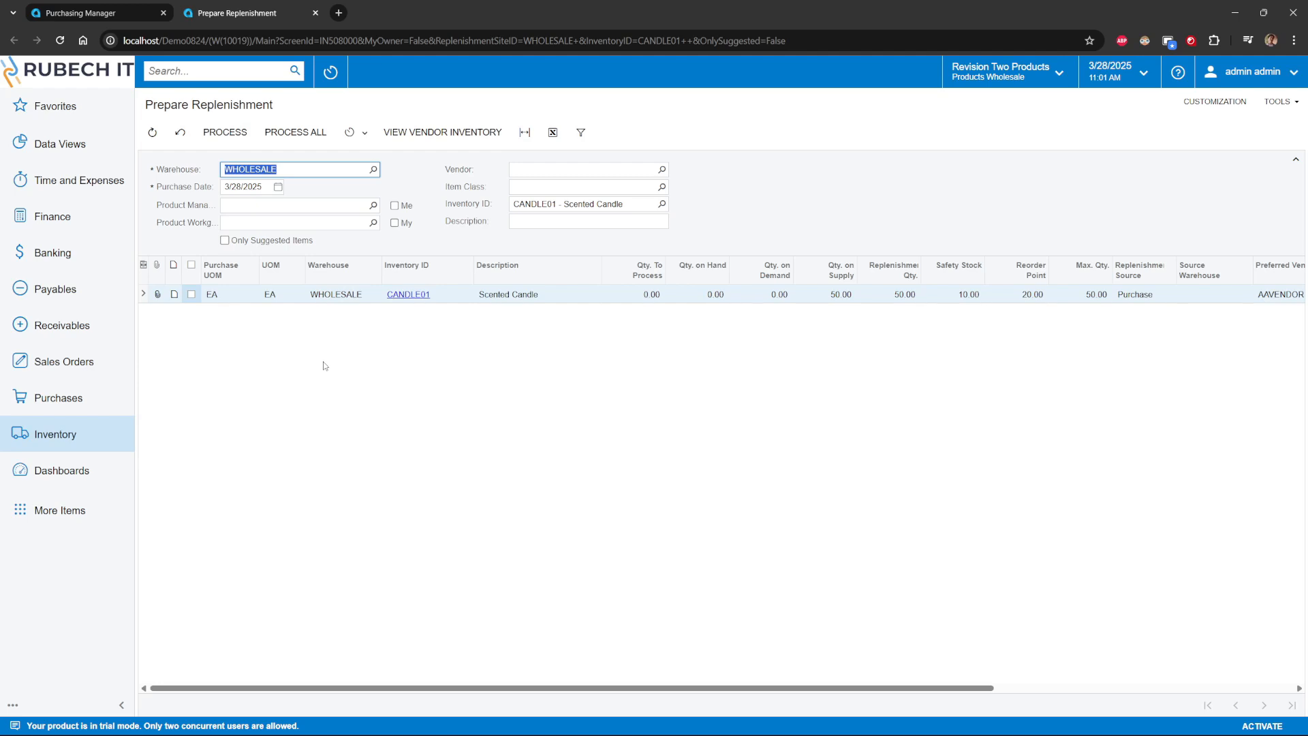
{"action": "left_click", "coordinate": [652, 294]}
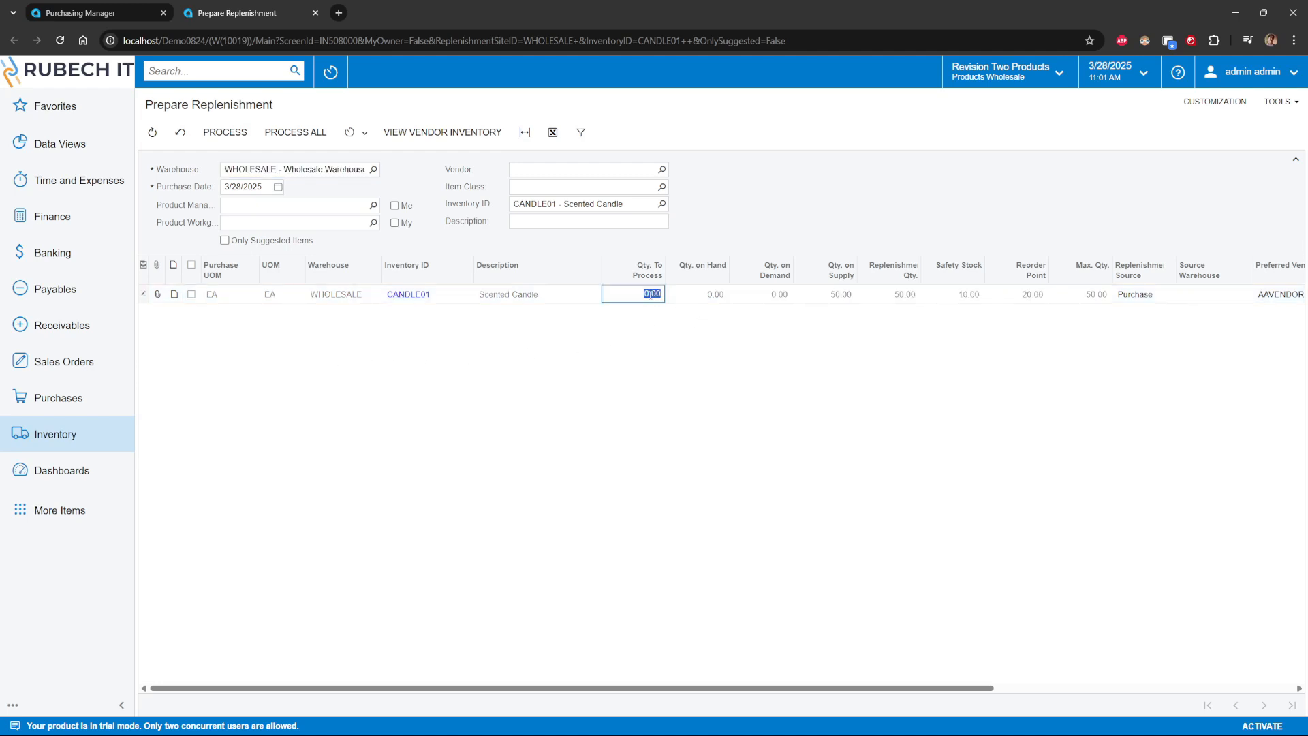
{"action": "type", "text": "59"}
{"action": "type", "text": "0"}
{"action": "left_click", "coordinate": [191, 295]}
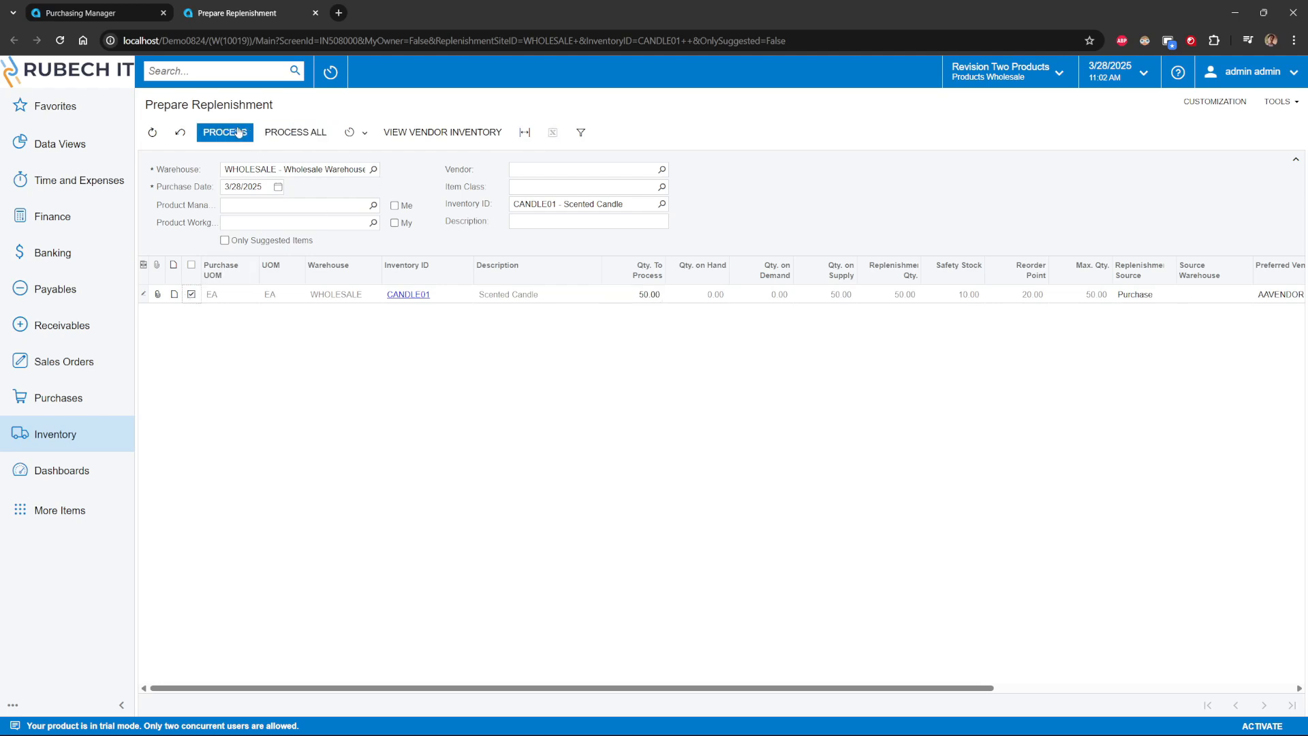
View the settings for a new automation schedule of the replenishment process and close them without saving
{"action": "left_click", "coordinate": [358, 131]}
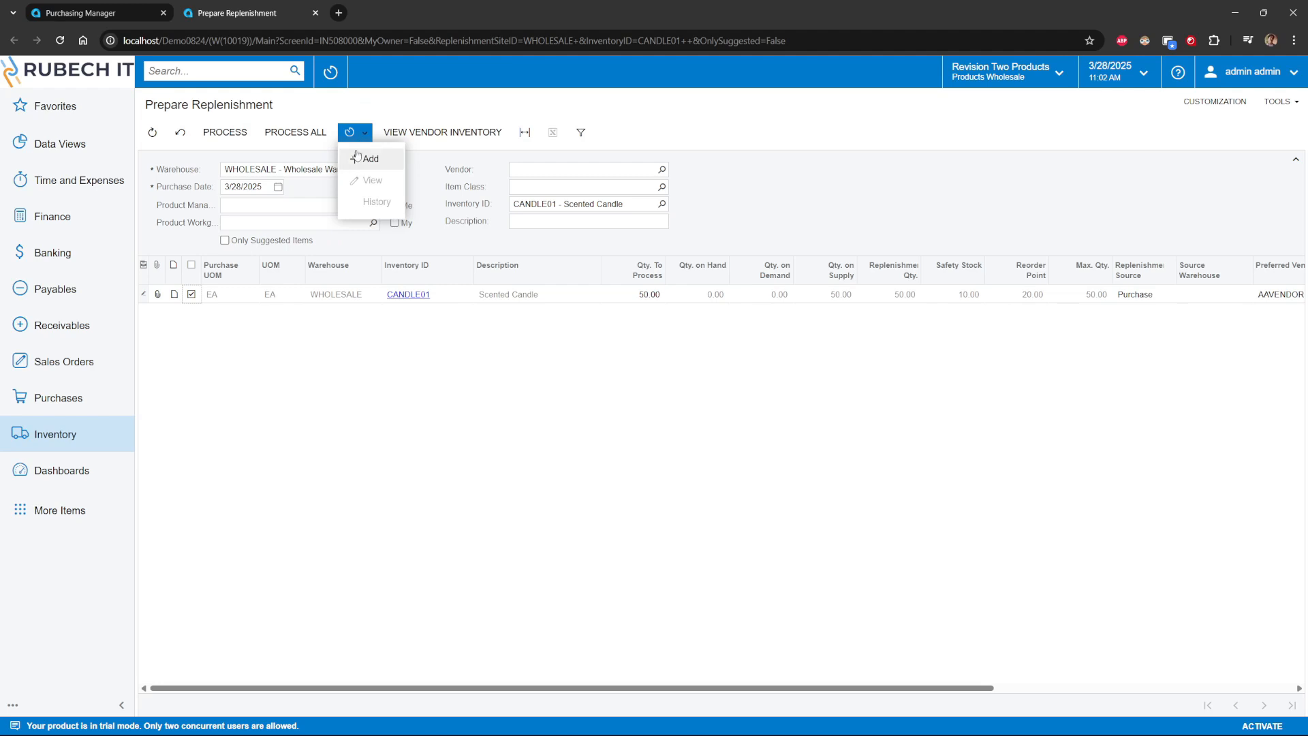
{"action": "left_click", "coordinate": [360, 158]}
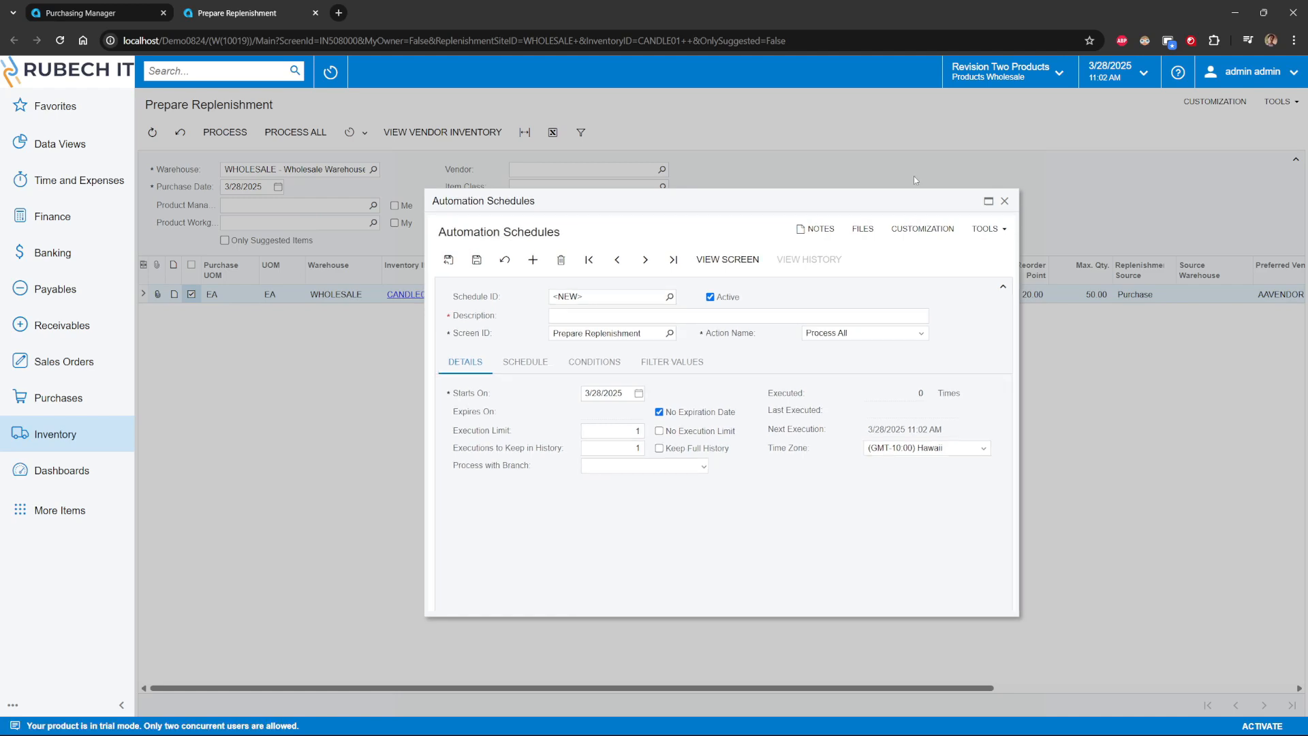
{"action": "left_click", "coordinate": [1004, 200]}
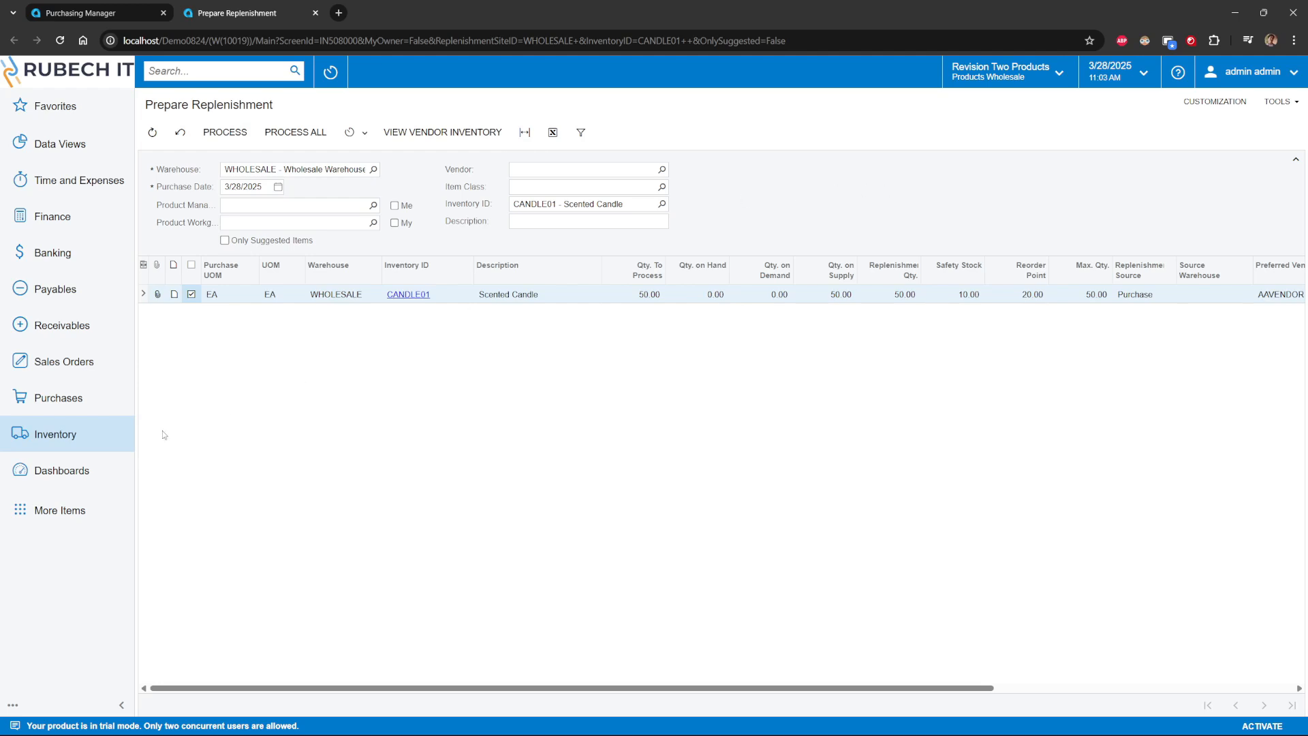
Create a new purchase order of type Normal with AAVENDOR (Goto Vendor Inc) as the vendor
{"action": "left_click", "coordinate": [58, 397]}
{"action": "left_click", "coordinate": [216, 263]}
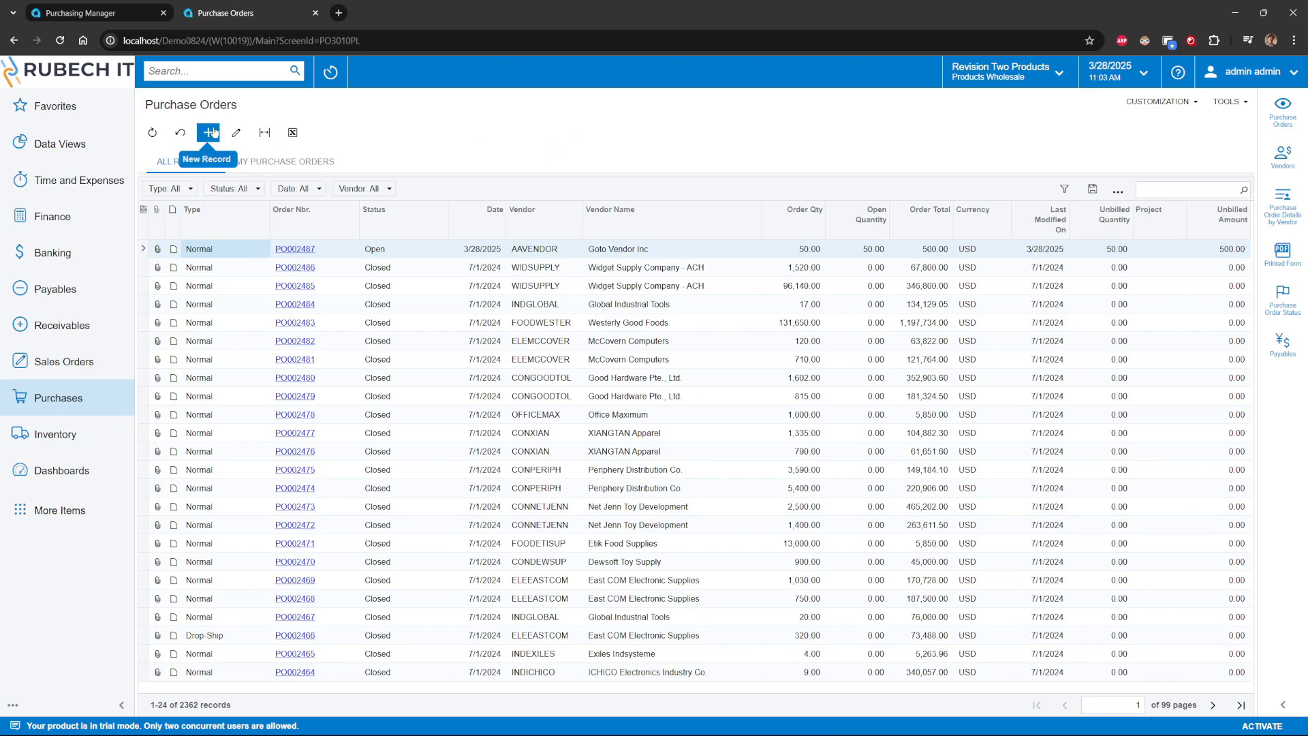
{"action": "left_click", "coordinate": [209, 132]}
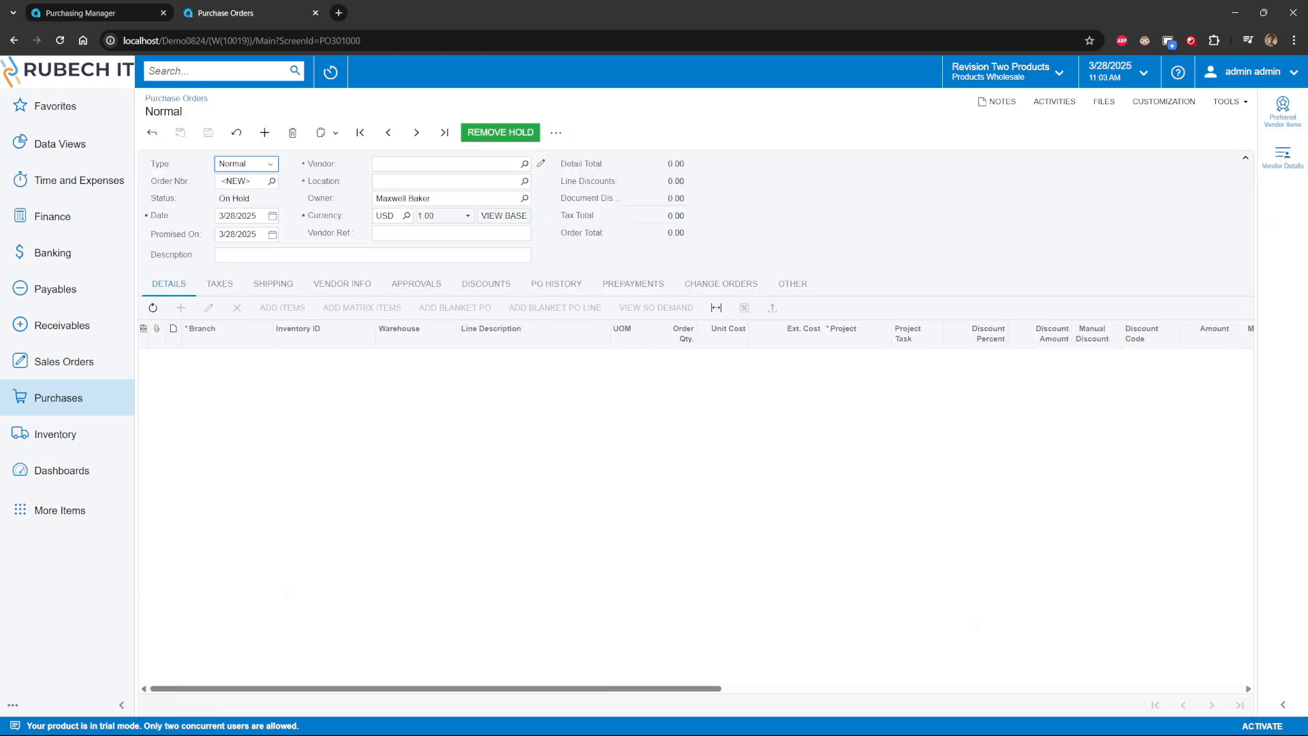
{"action": "left_click", "coordinate": [524, 164]}
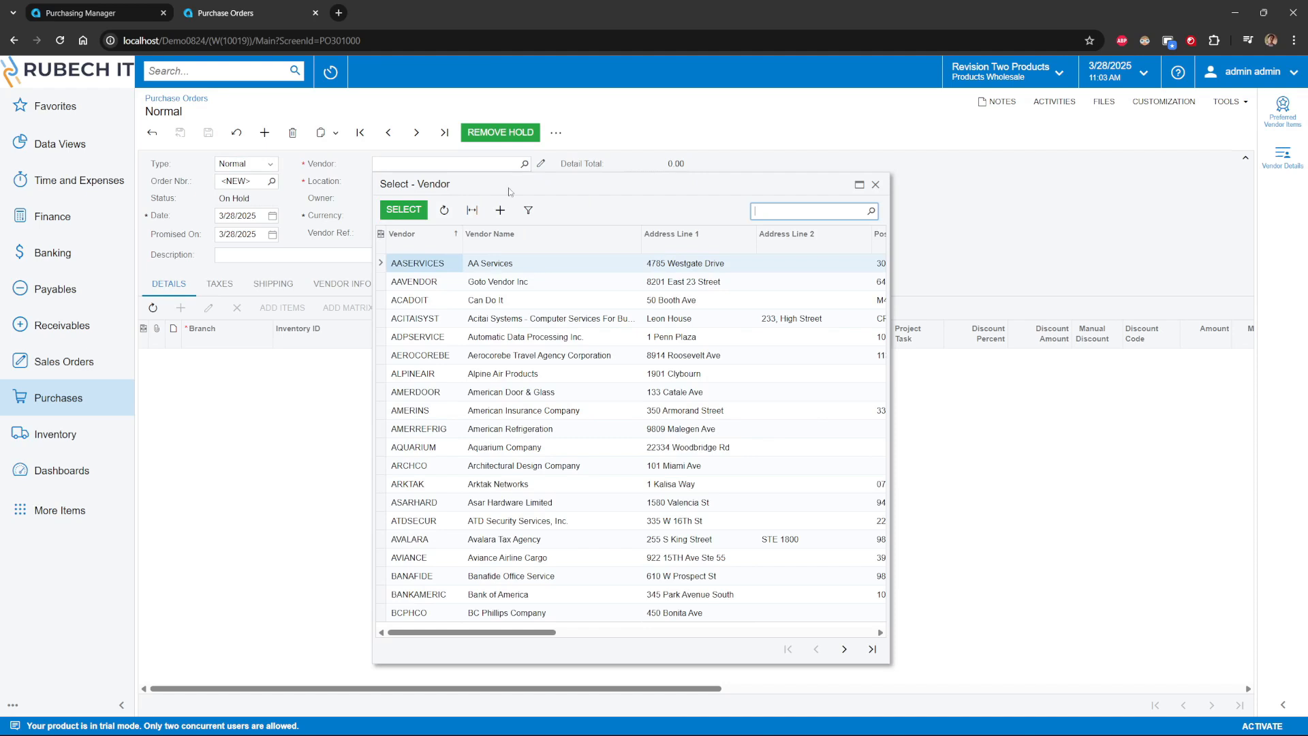
{"action": "left_click", "coordinate": [429, 283]}
{"action": "double_click", "coordinate": [429, 283]}
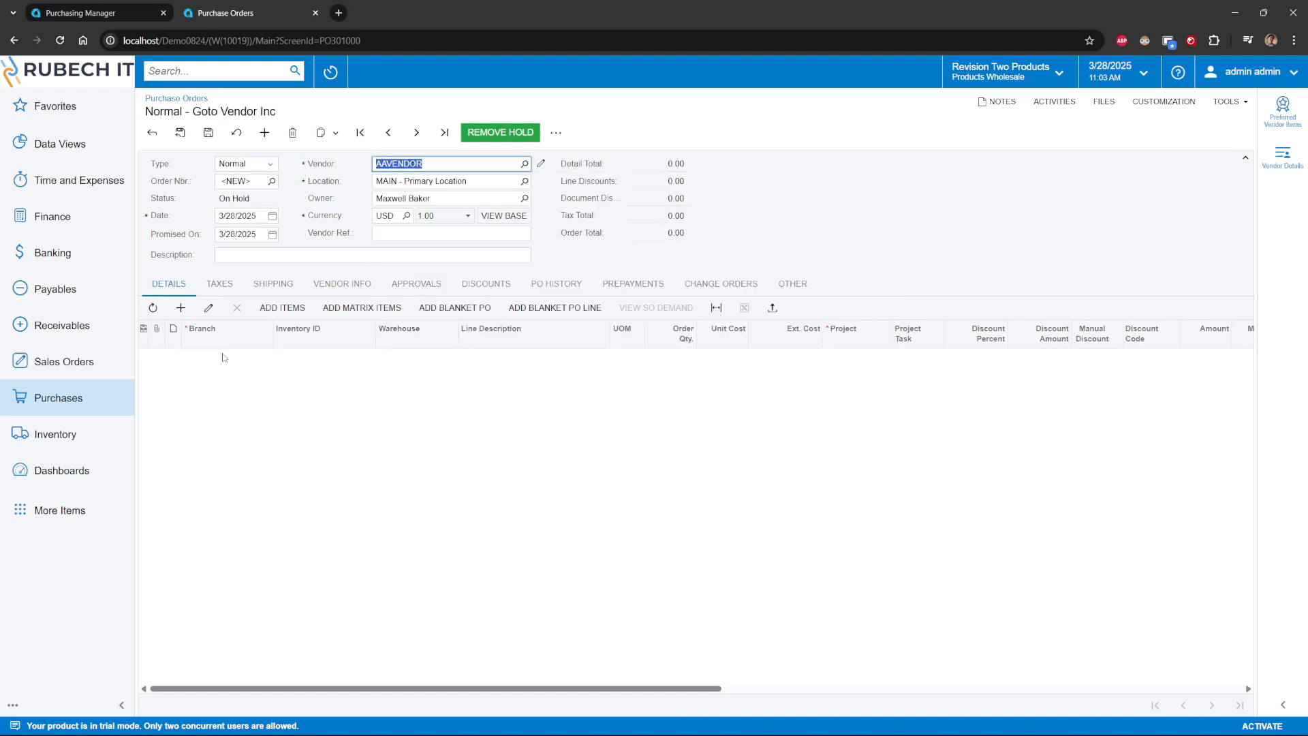
Add a detail line to the purchase order for inventory item CANDLE01, found by searching for "cand"
{"action": "left_click", "coordinate": [181, 309]}
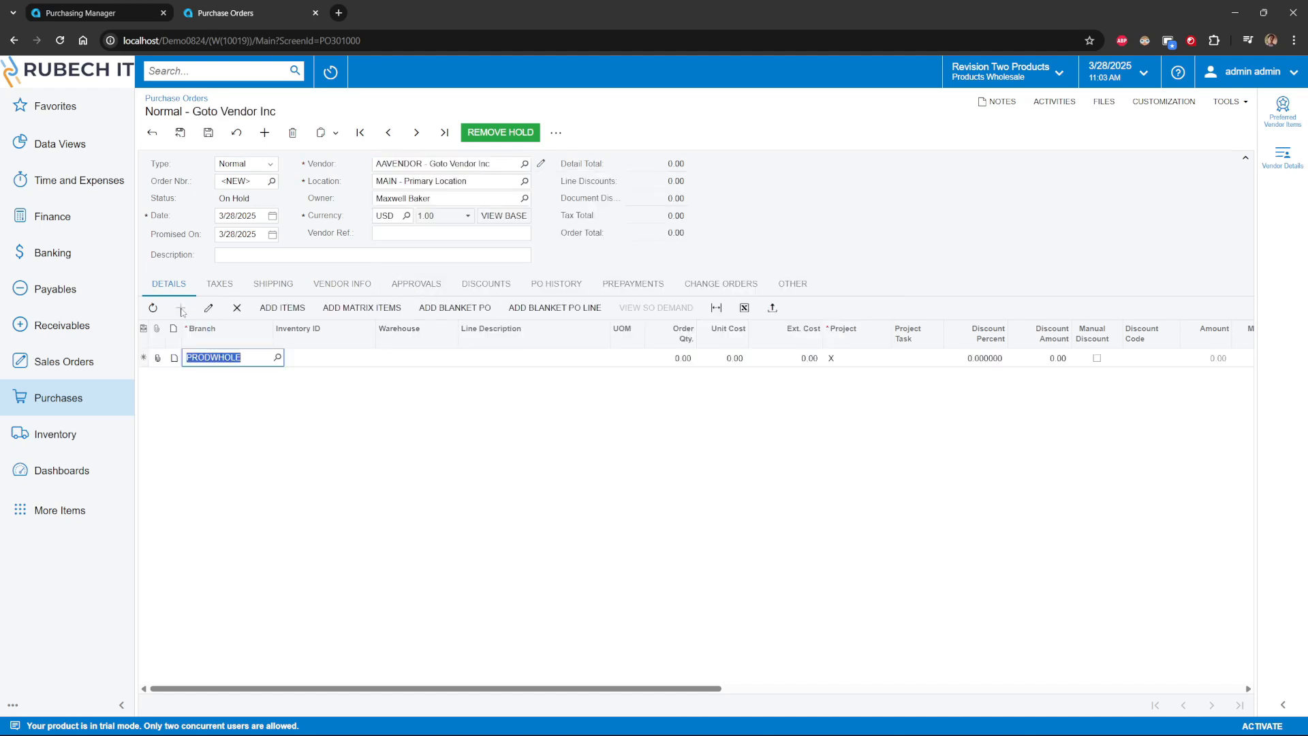
{"action": "left_click", "coordinate": [294, 358]}
{"action": "left_click", "coordinate": [380, 358]}
{"action": "type", "text": "c"}
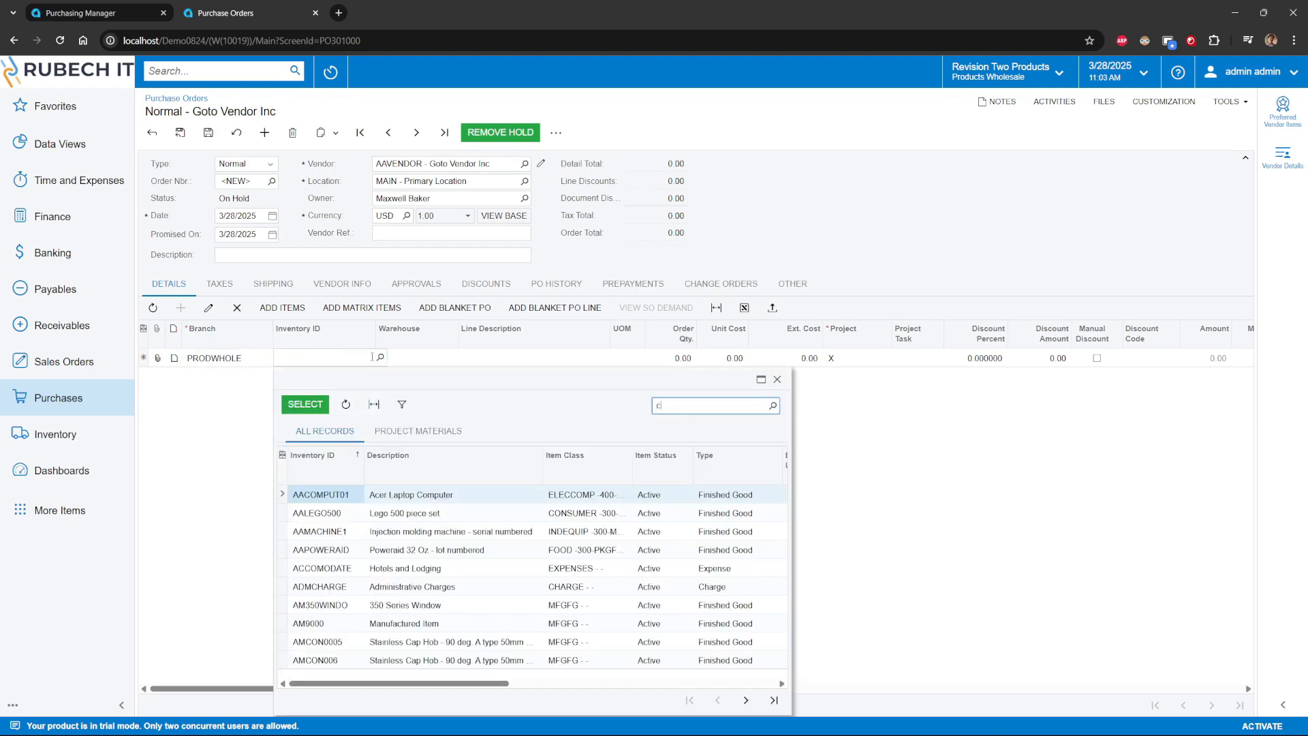
{"action": "type", "text": "and"}
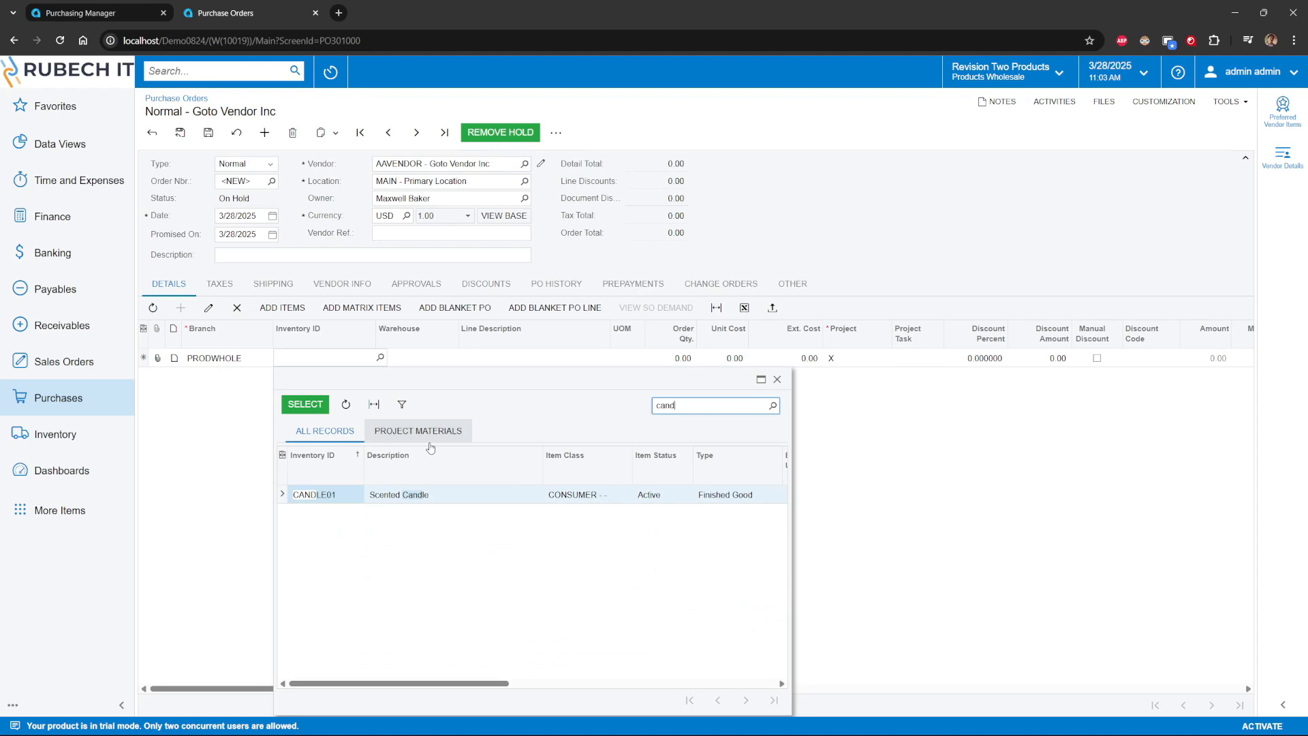
{"action": "double_click", "coordinate": [338, 495]}
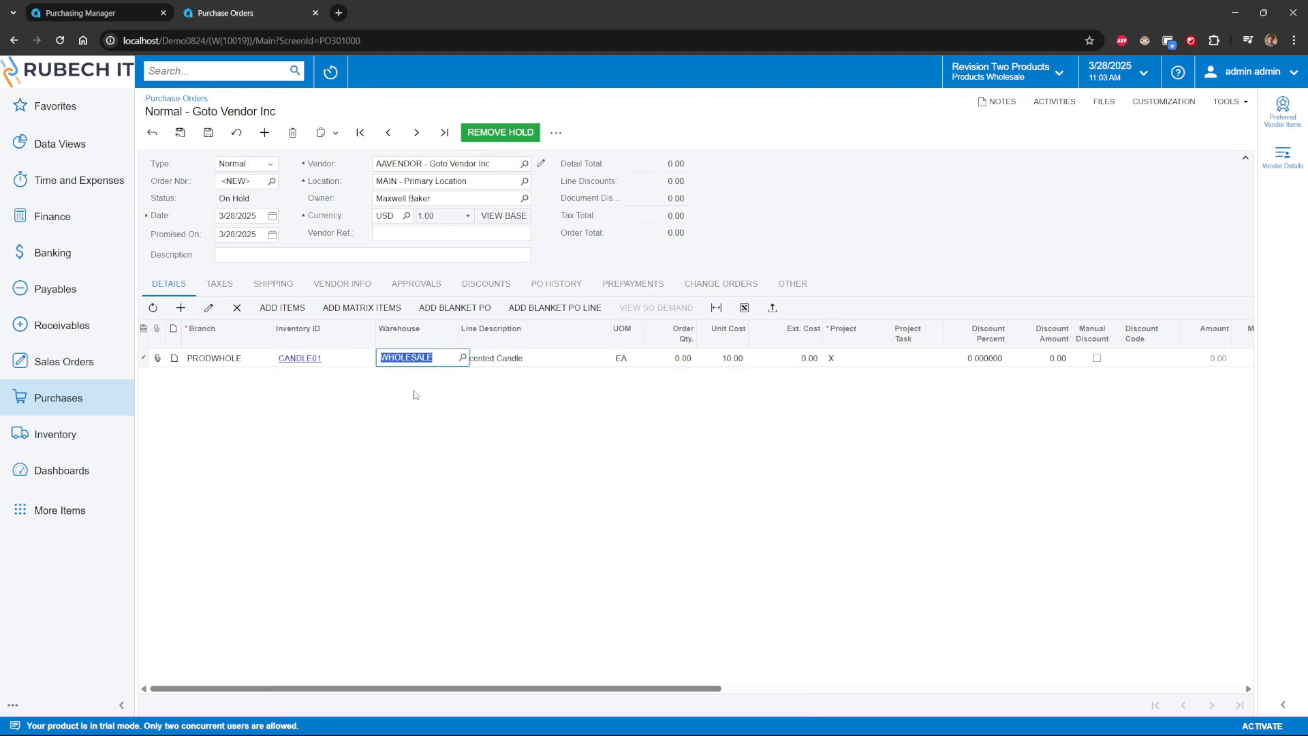
Check the order's vendor information, set the CANDLE01 line's order quantity to 50 and save the purchase order
{"action": "left_click", "coordinate": [342, 284]}
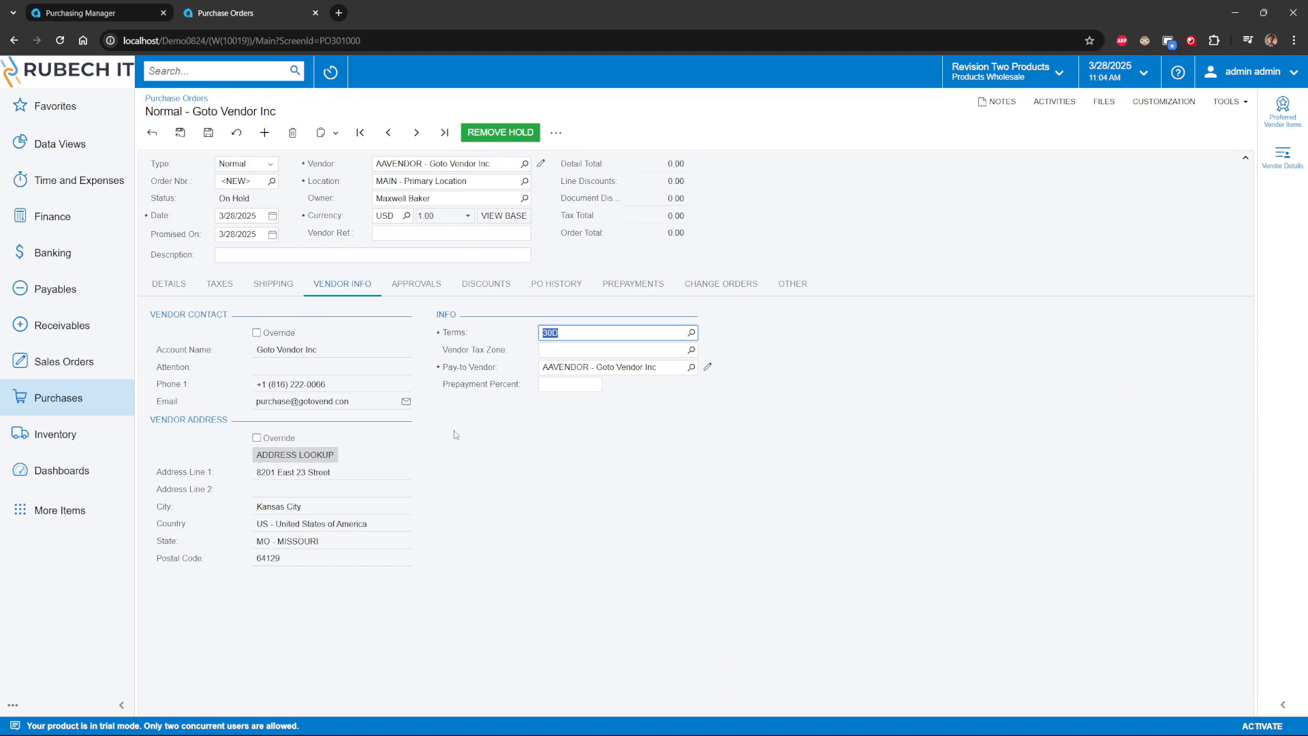
{"action": "left_click", "coordinate": [176, 286]}
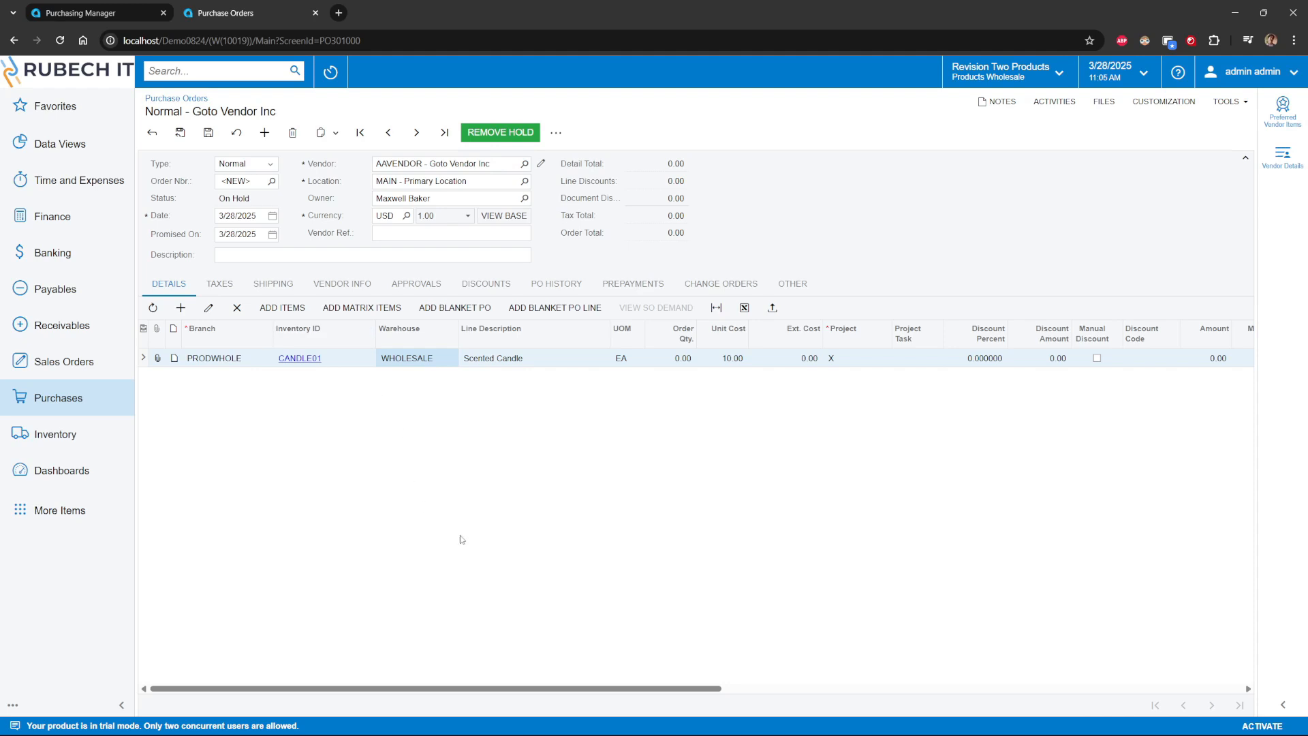
{"action": "left_click", "coordinate": [684, 361]}
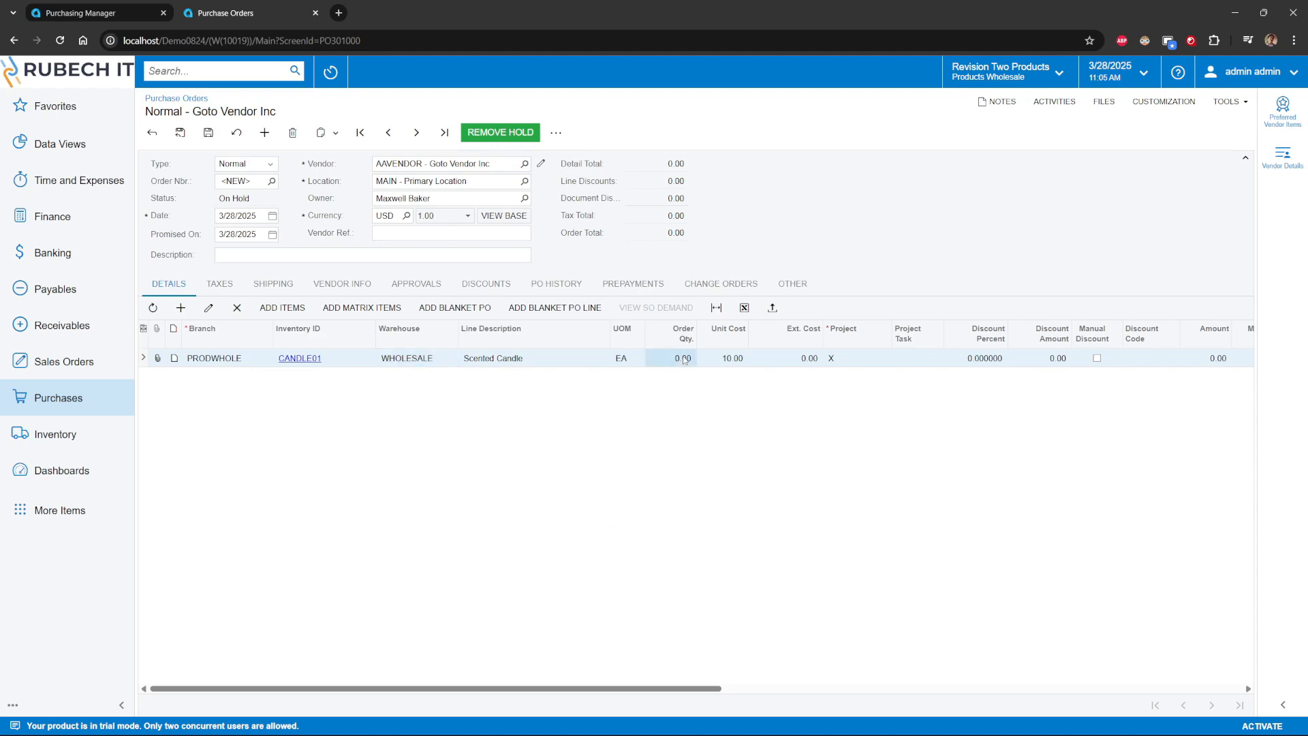
{"action": "type", "text": "50"}
{"action": "key", "text": "Tab"}
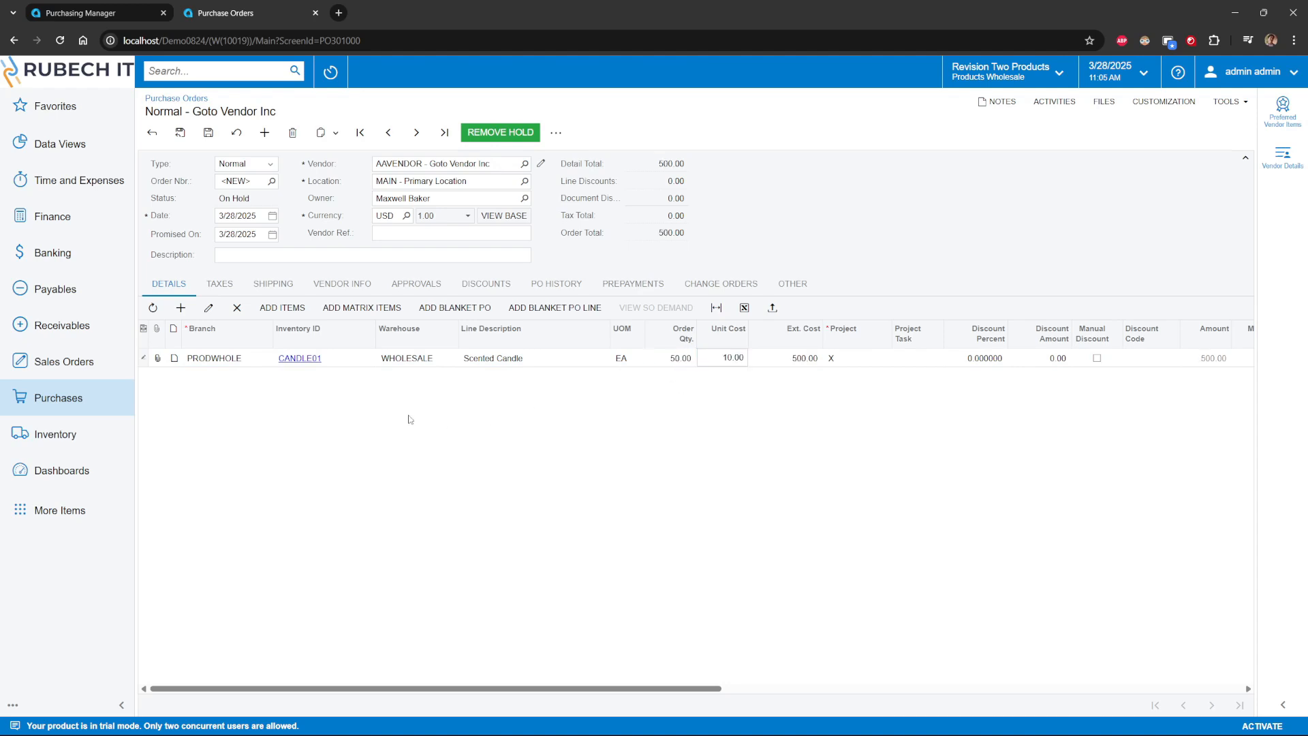
{"action": "left_click", "coordinate": [208, 132]}
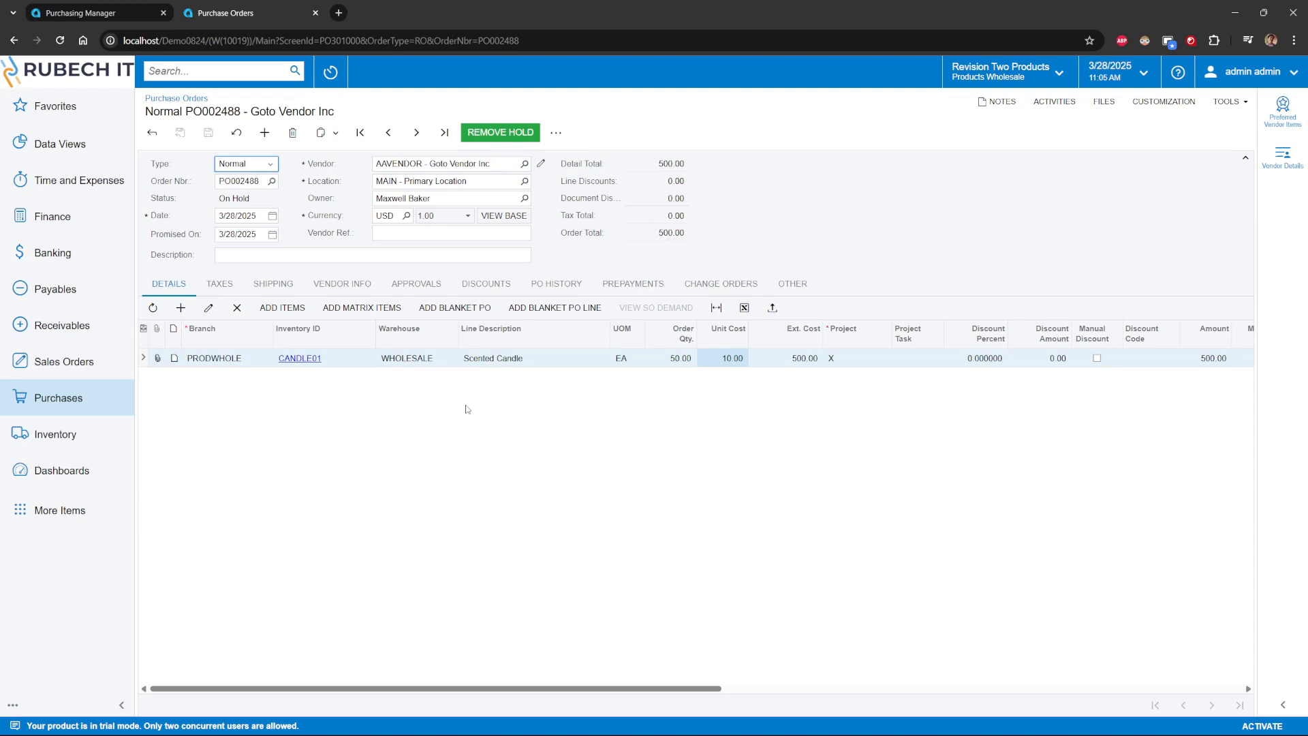
Take the purchase order off hold and approve it
{"action": "left_click", "coordinate": [502, 133]}
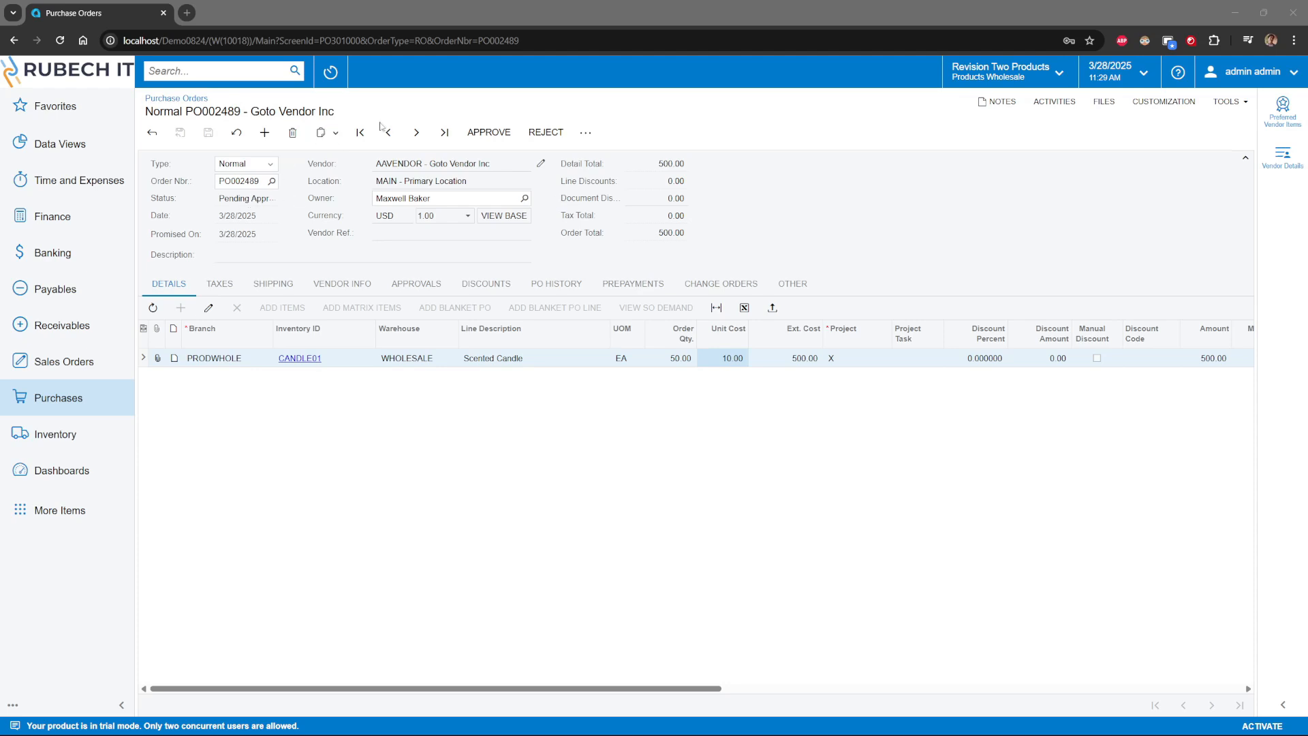
{"action": "left_click", "coordinate": [495, 134]}
{"action": "left_click", "coordinate": [488, 131]}
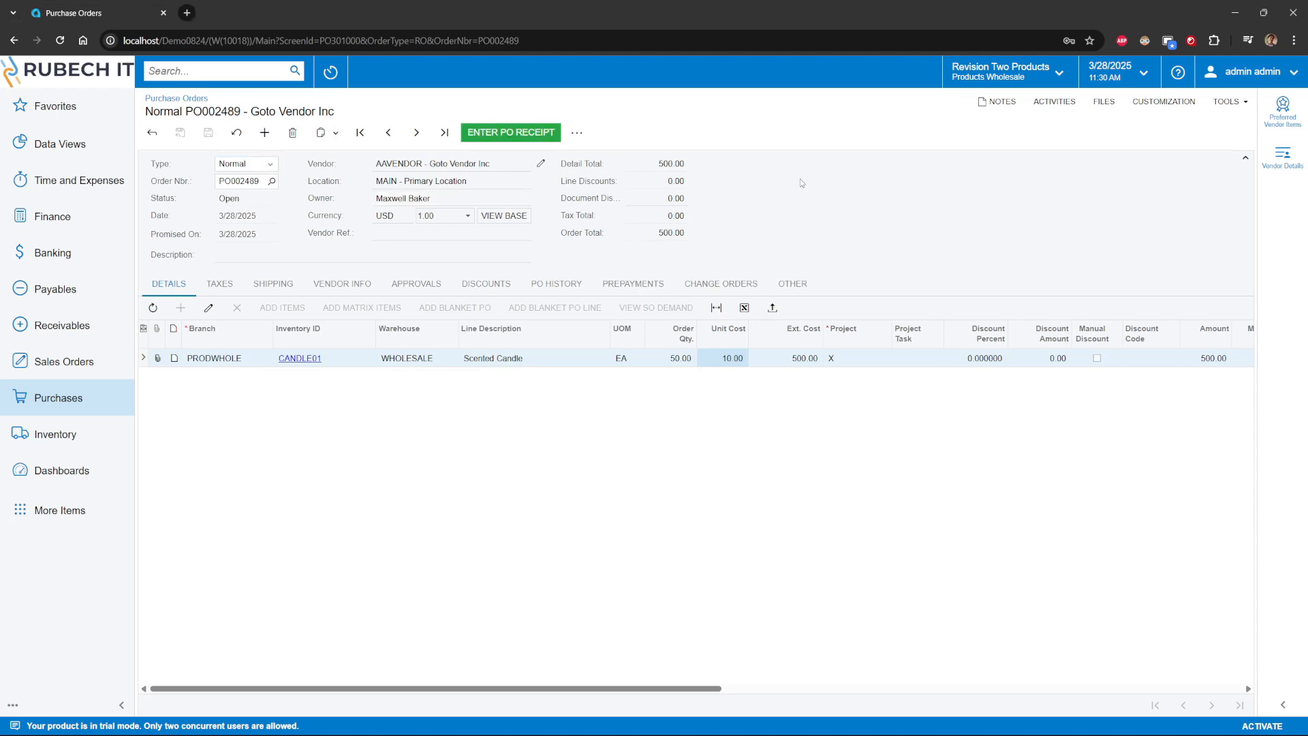
View the printable form of the approved purchase order and return to the order
{"action": "left_click", "coordinate": [578, 133]}
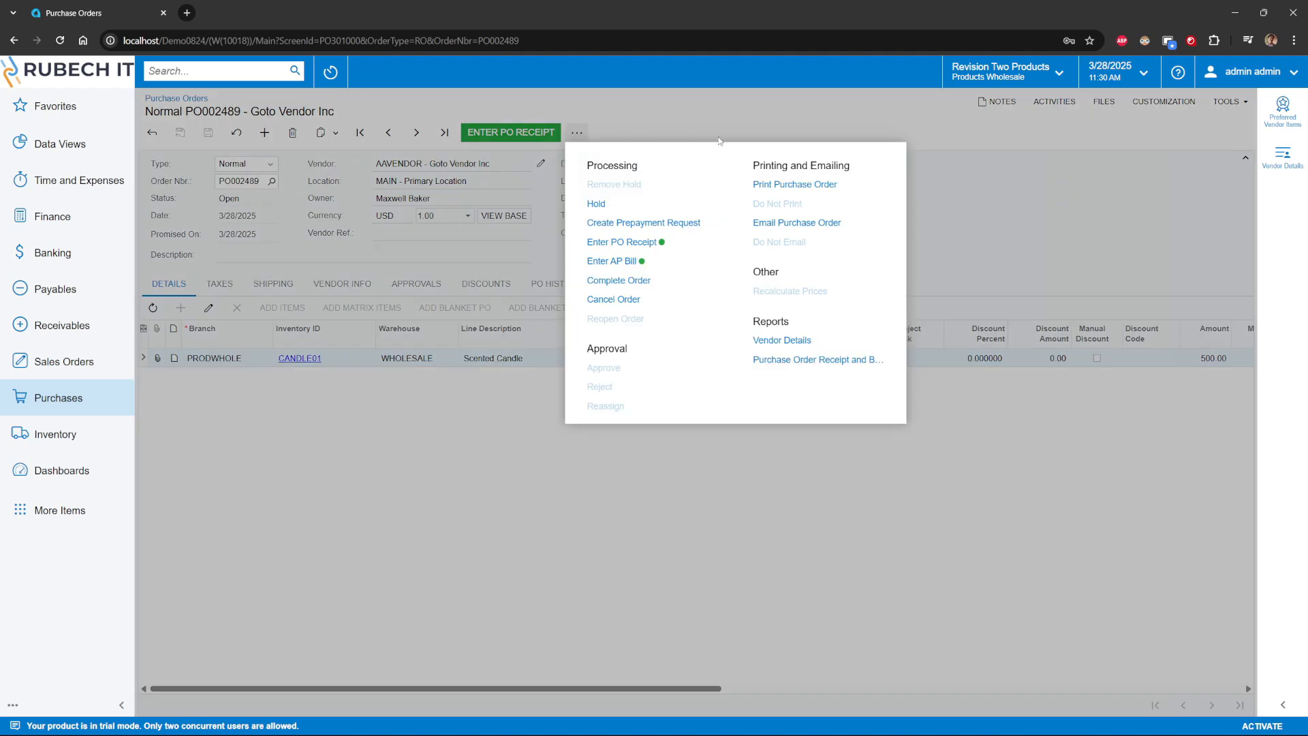
{"action": "left_click", "coordinate": [802, 186]}
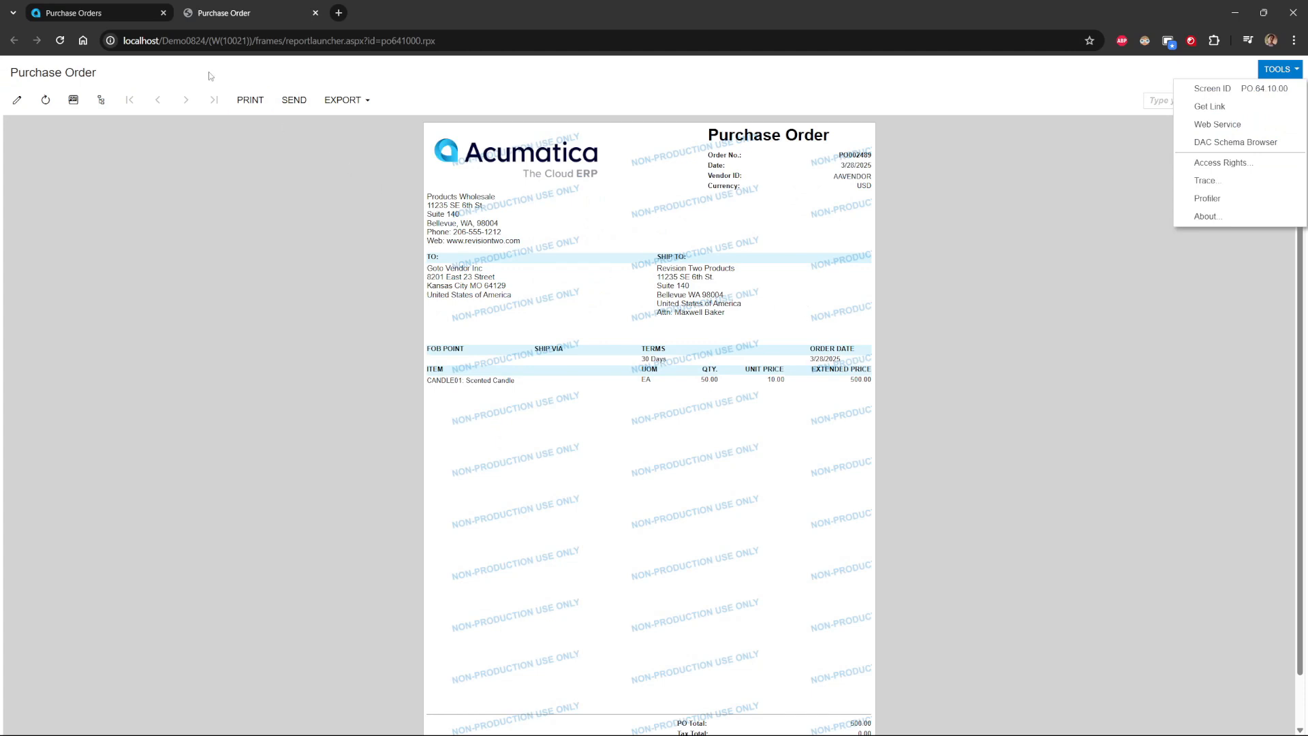
{"action": "left_click", "coordinate": [125, 7]}
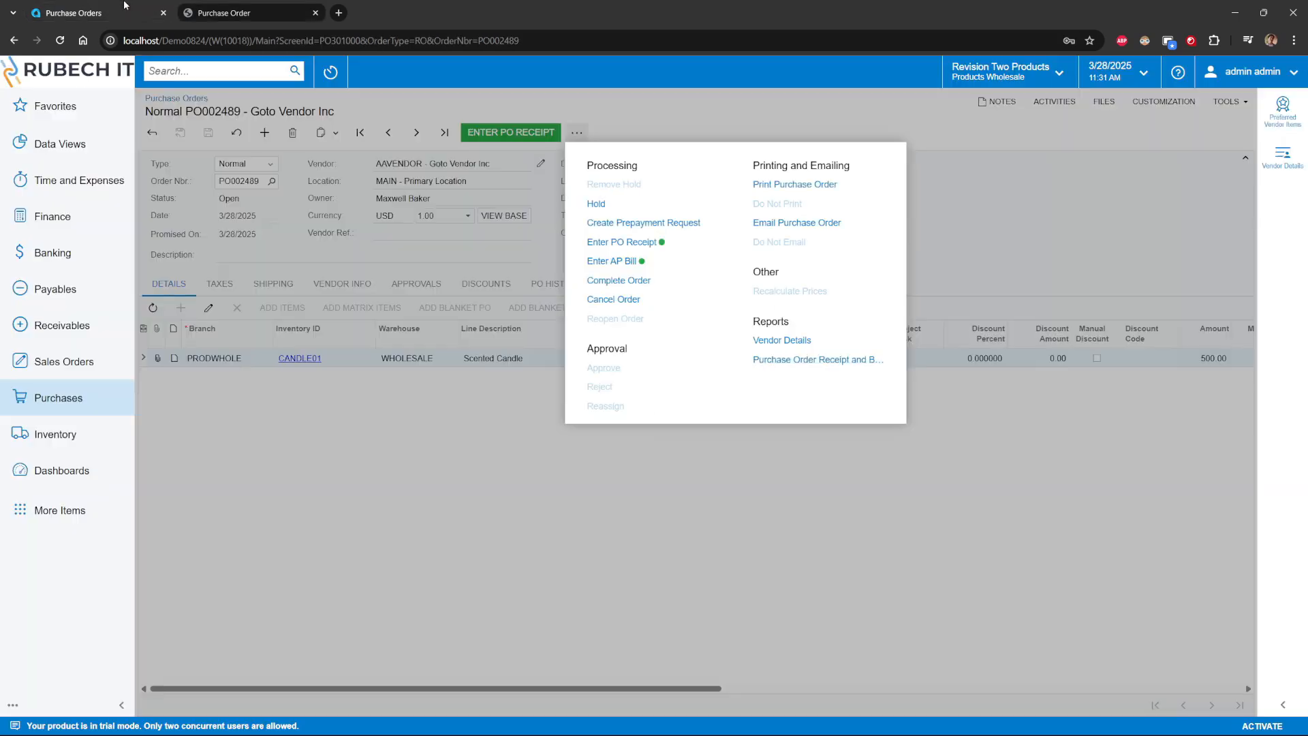
{"action": "left_click", "coordinate": [863, 227]}
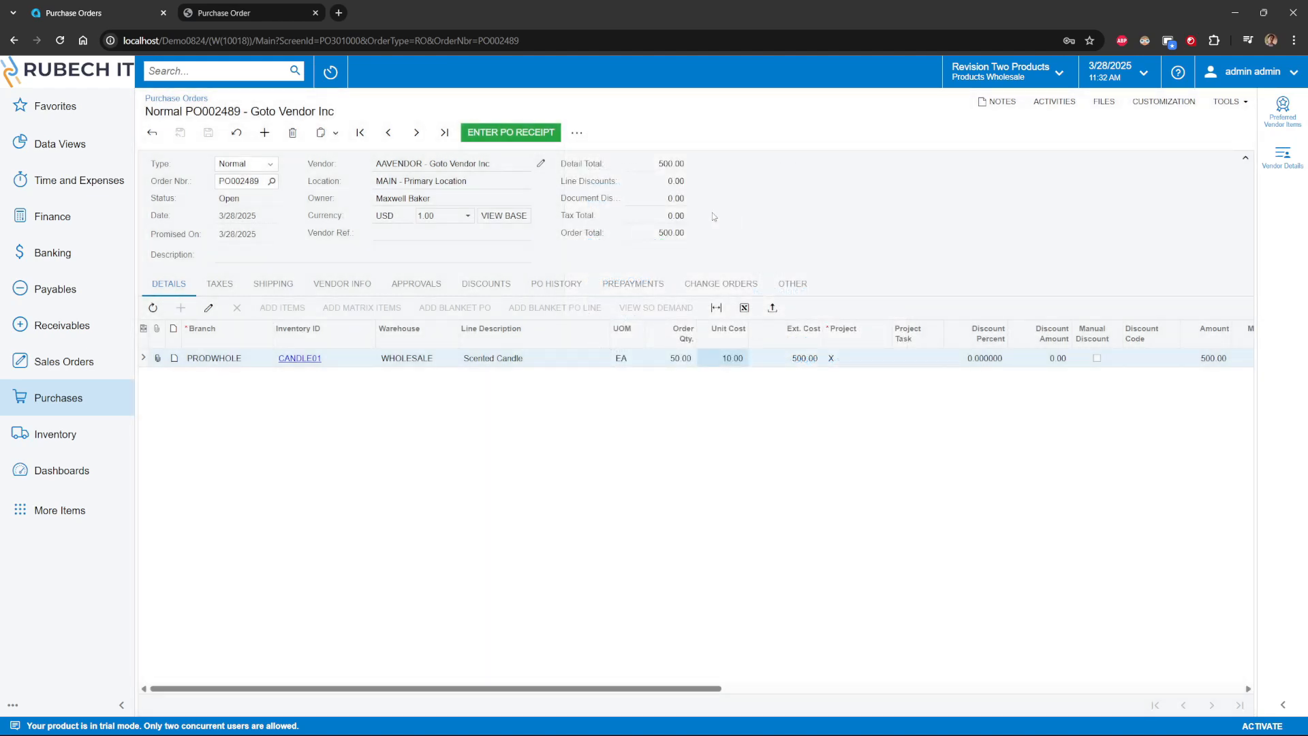
Create a purchase receipt from the order with vendor reference 111 and save it
{"action": "left_click", "coordinate": [518, 133]}
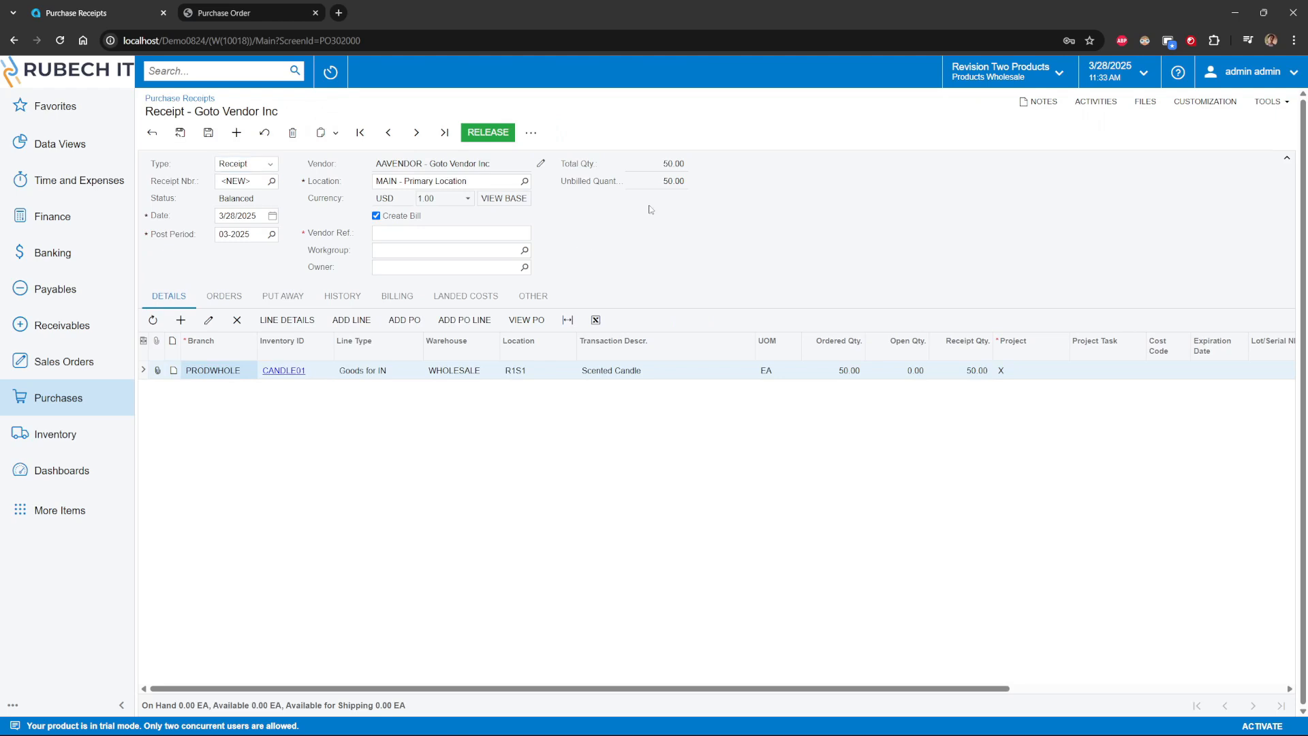
{"action": "left_click", "coordinate": [514, 233]}
{"action": "type", "text": "111"}
{"action": "key", "text": "ctrl+s"}
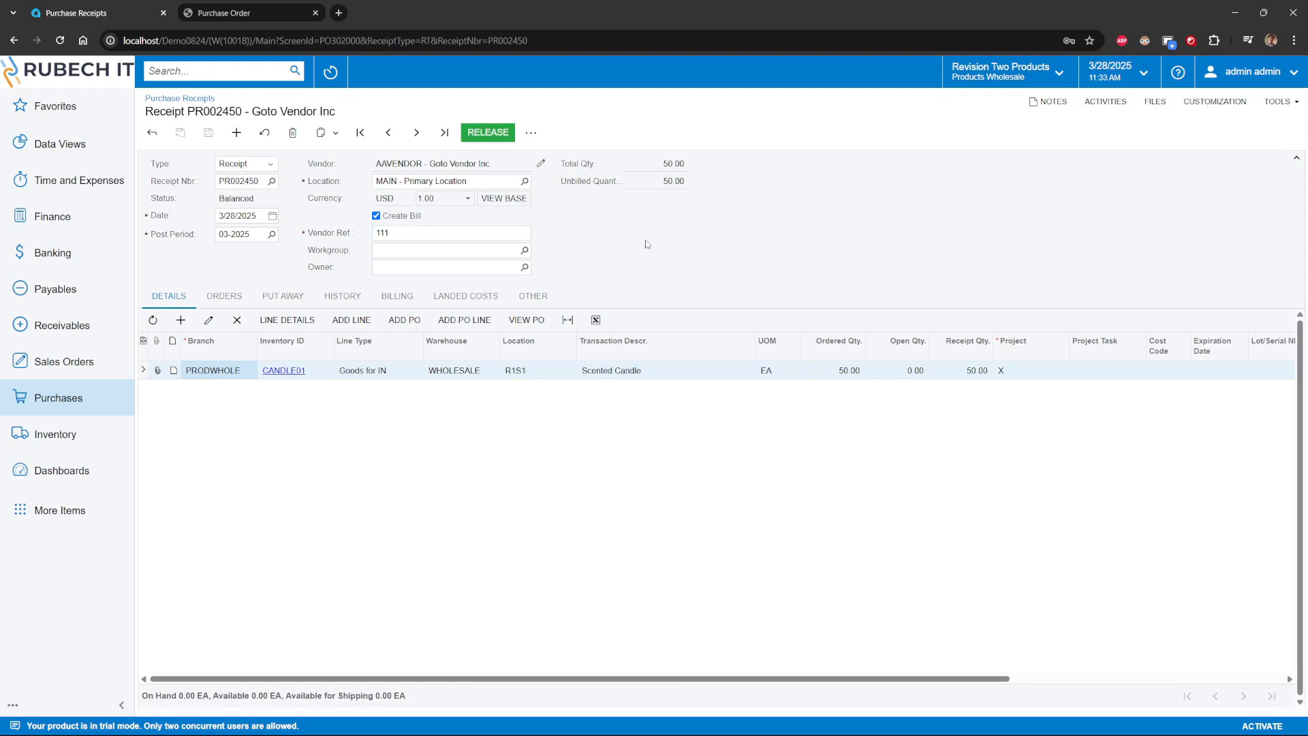
Open the receipt's file attachments and release the purchase receipt
{"action": "left_click", "coordinate": [1157, 104]}
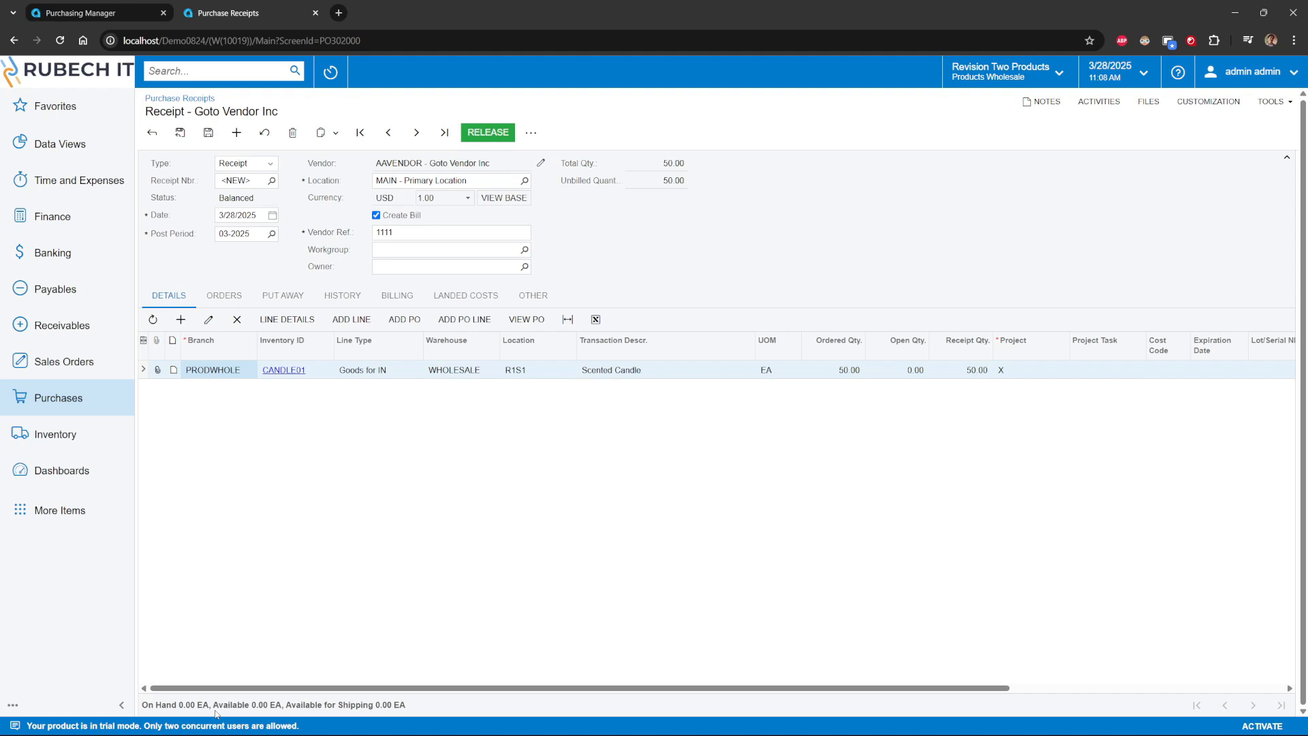
{"action": "left_click", "coordinate": [481, 135]}
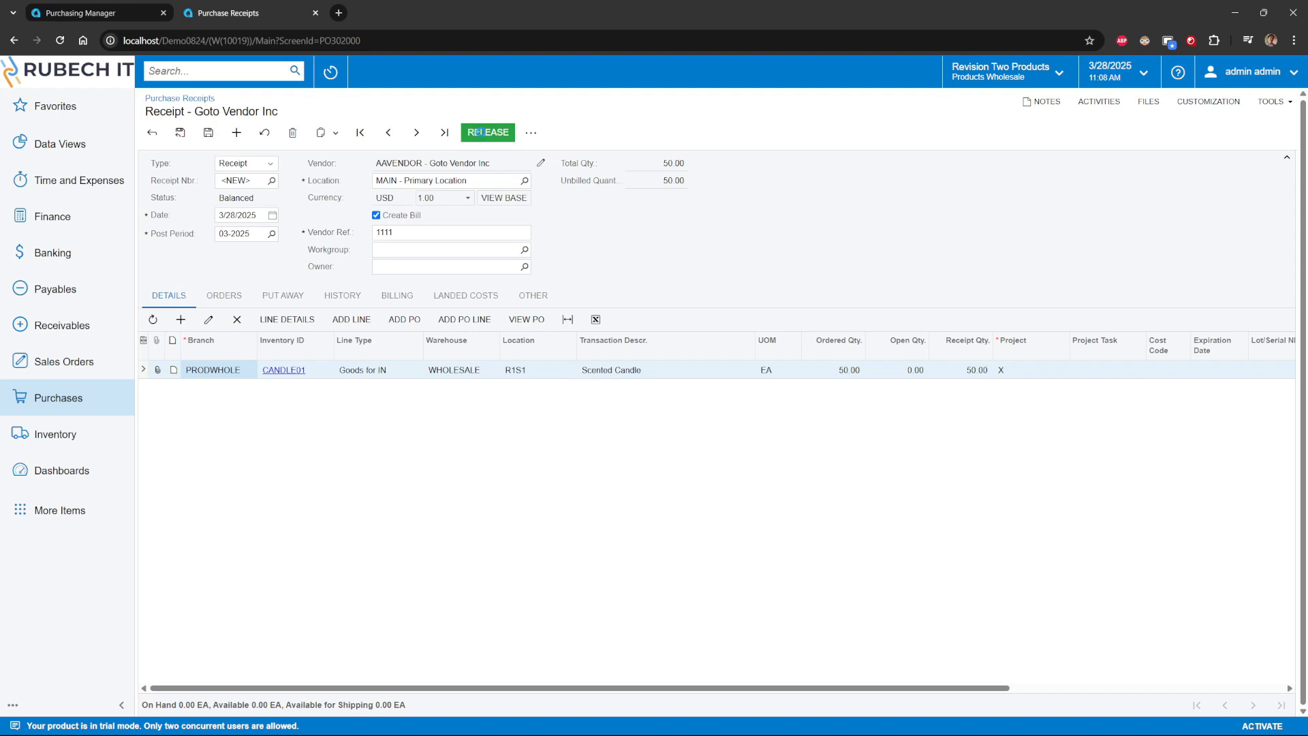